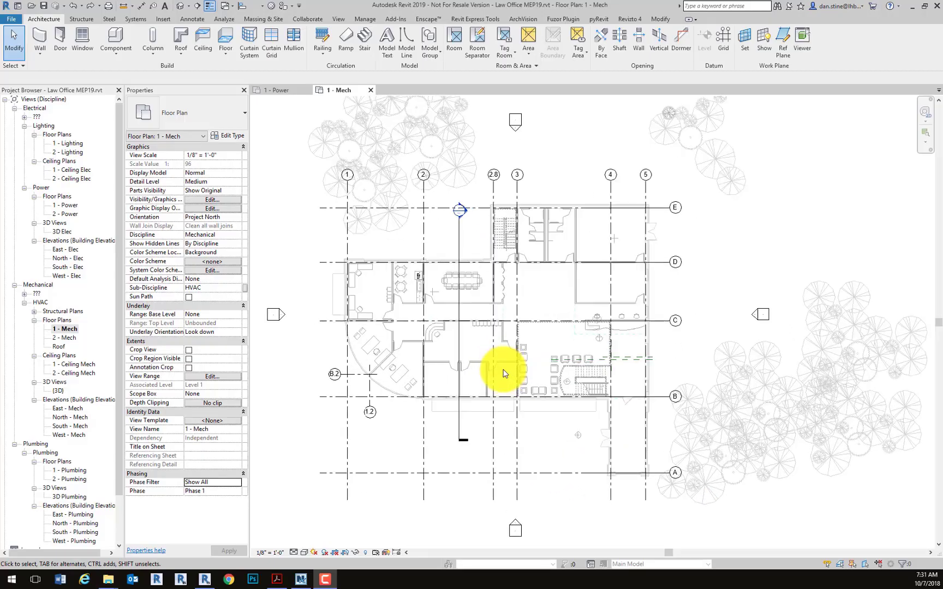
scroll(503, 374, "up", 2)
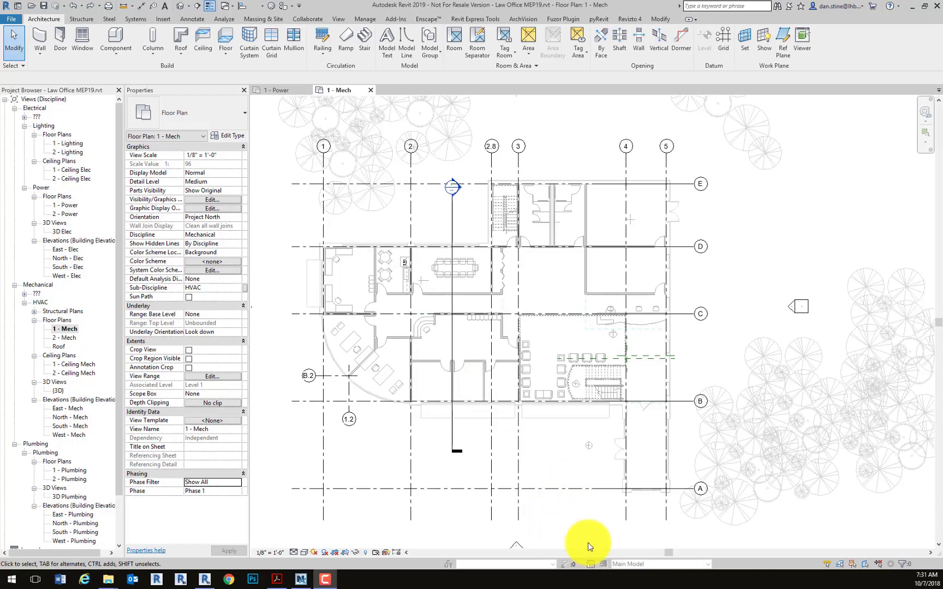
In Design Options, create Option Set 1 with Option 1 (primary) and Option 2, and select the set
left_click(590, 563)
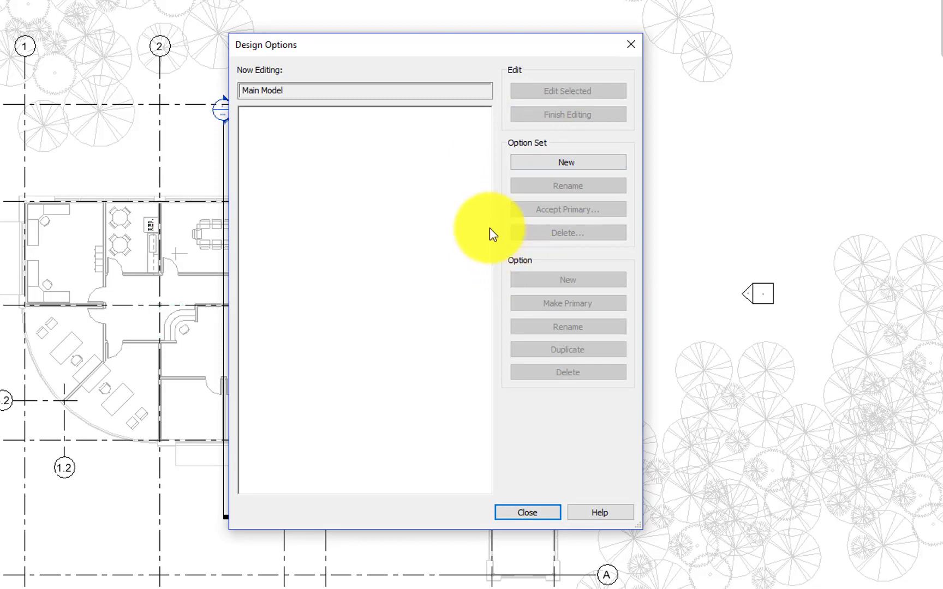
left_click(529, 164)
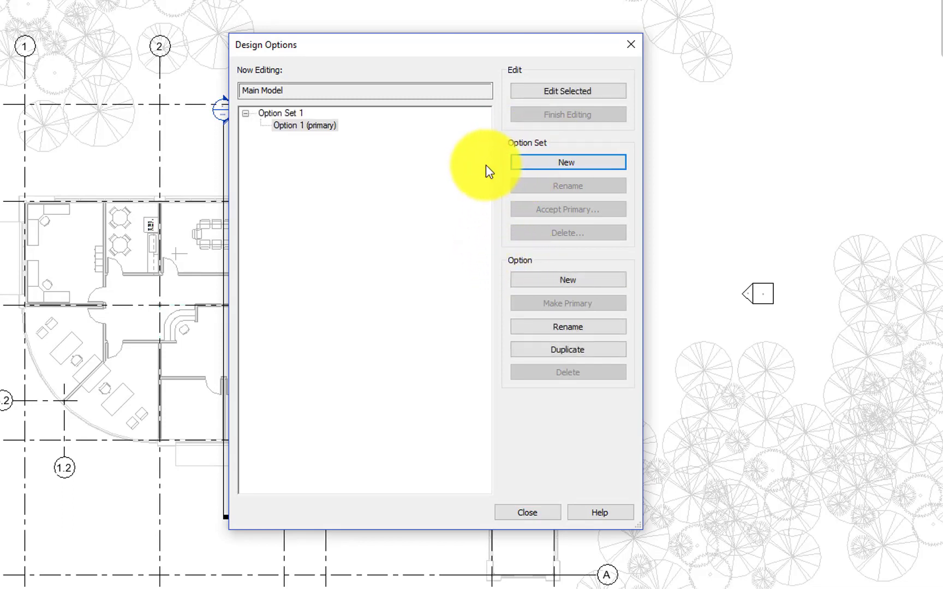
left_click(525, 280)
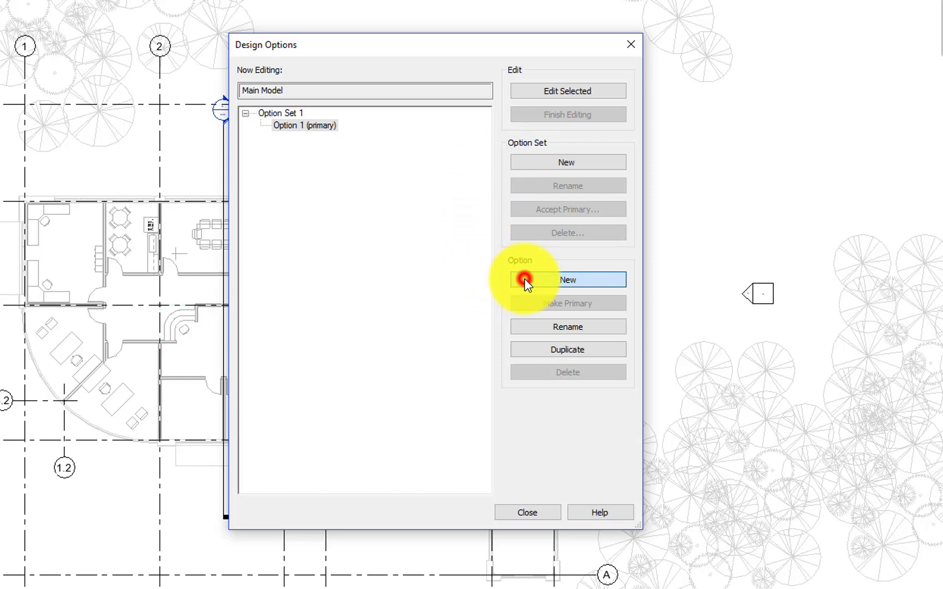
left_click(291, 113)
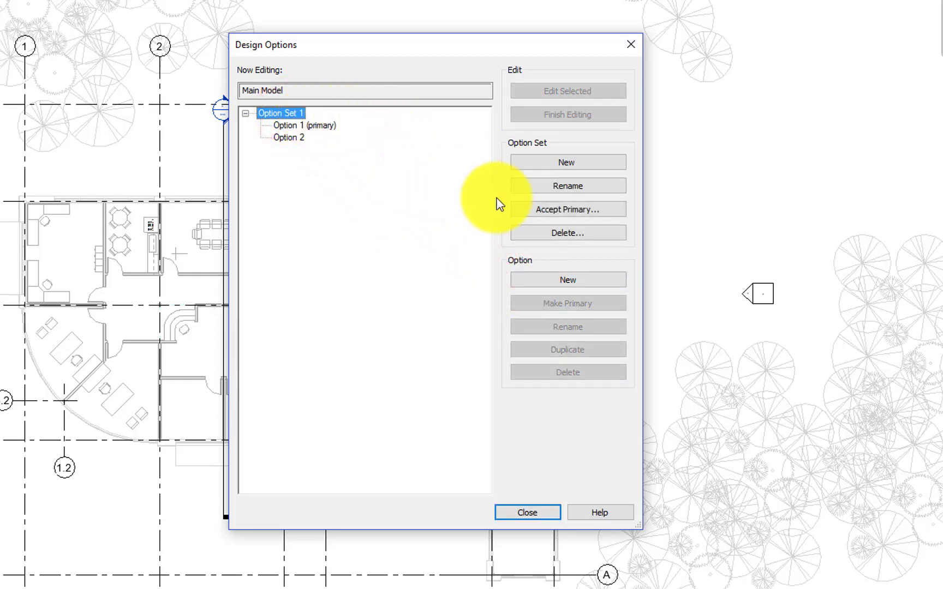
Rename the option set to 'Bud Alternate 4'
left_click(530, 187)
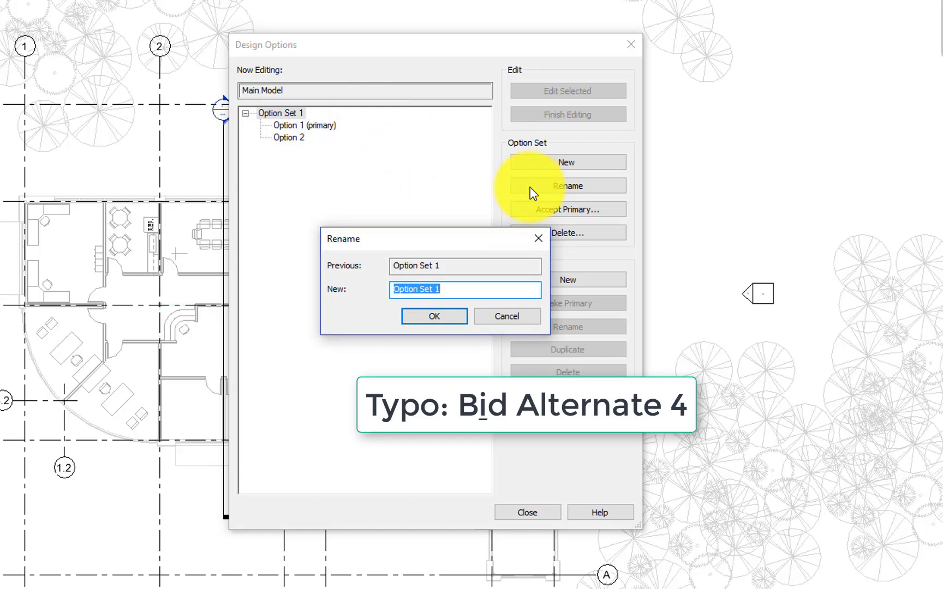
type("Bud Alternate 4")
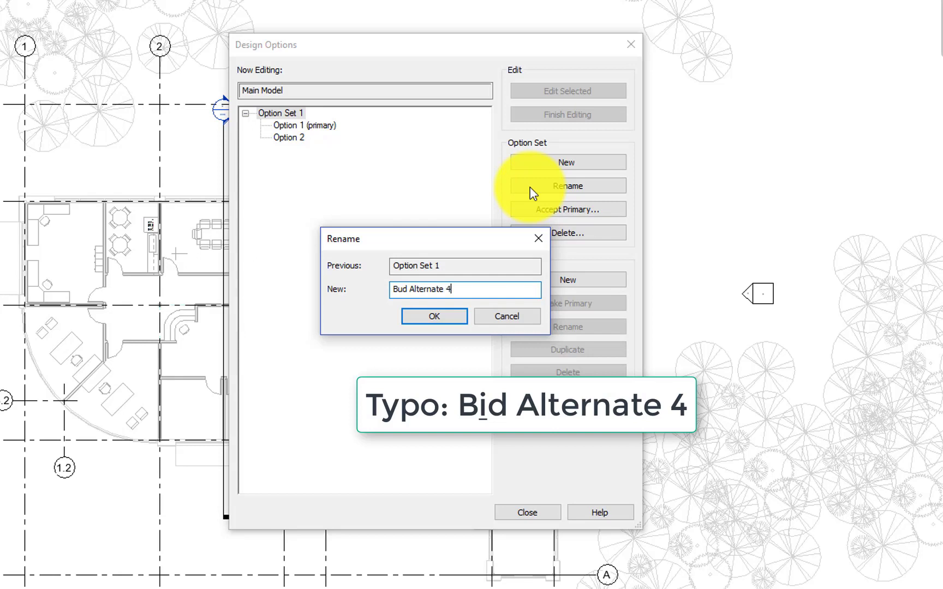
left_click(441, 317)
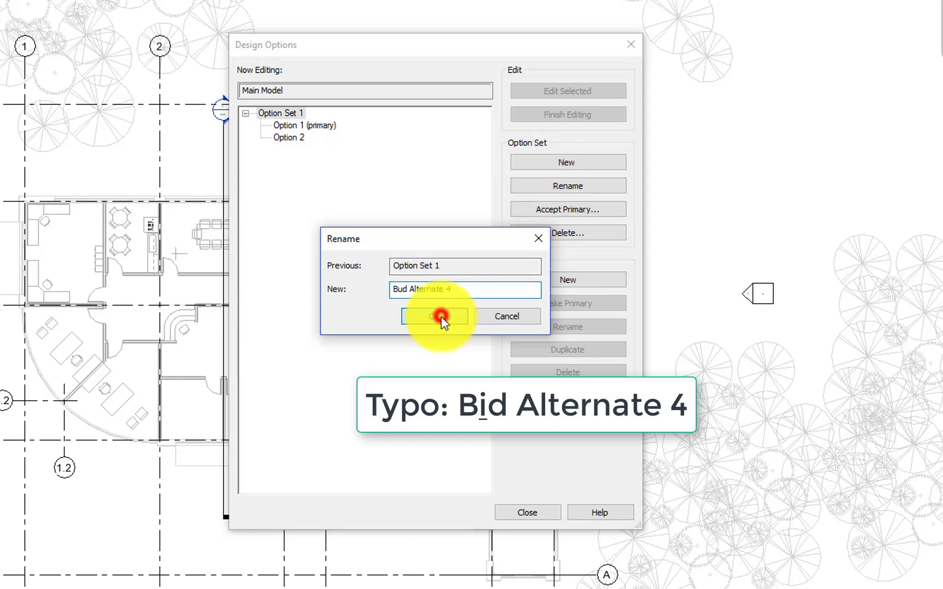
Rename Option 1 to 'Base Bid' and Option 2 to 'Alternate'
left_click(303, 126)
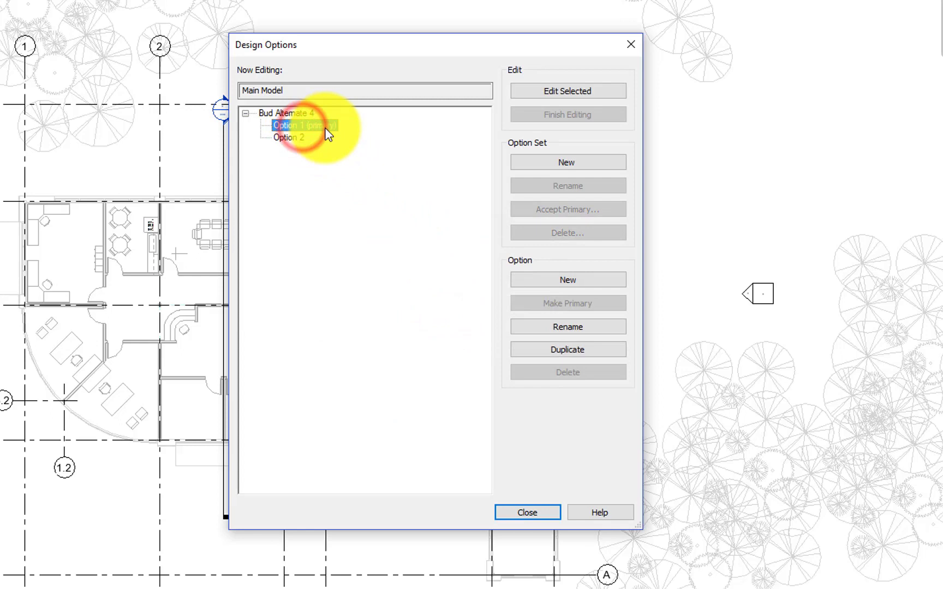
left_click(520, 327)
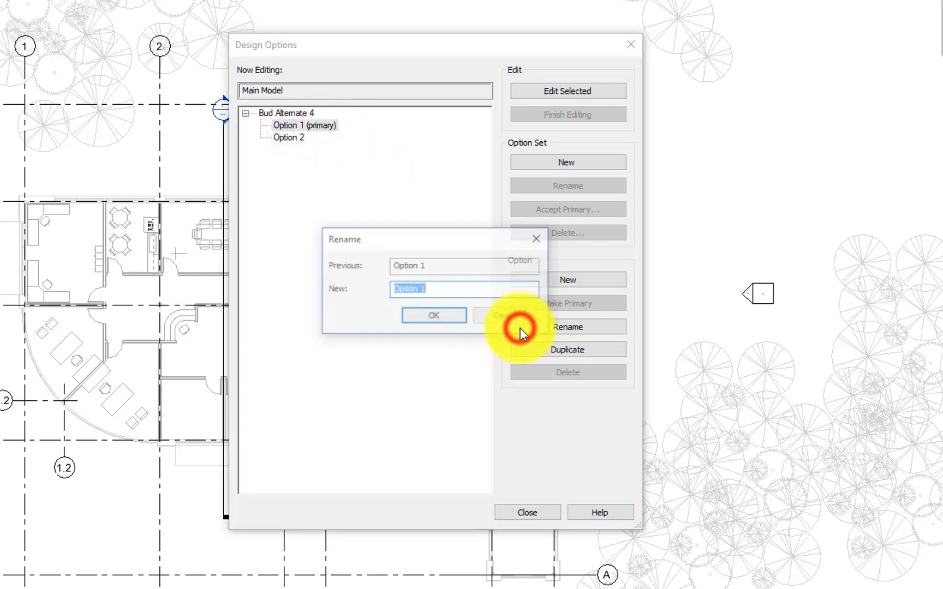
type("Base ")
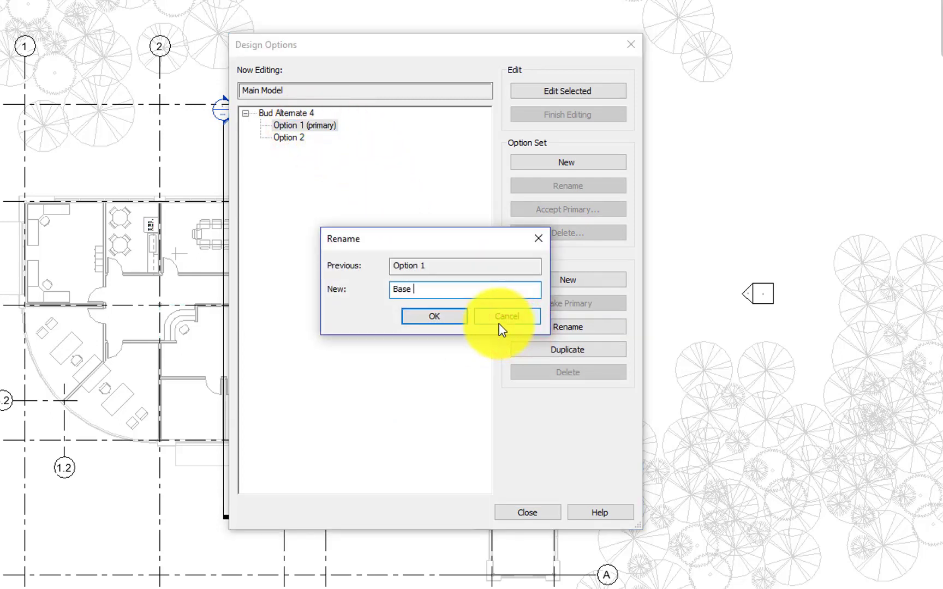
type("Bid")
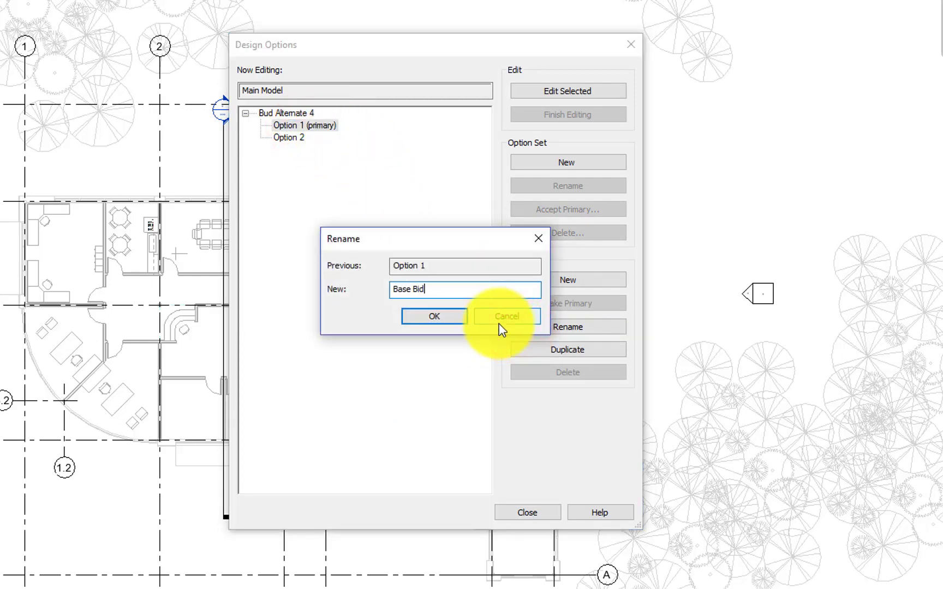
left_click(443, 318)
left_click(290, 138)
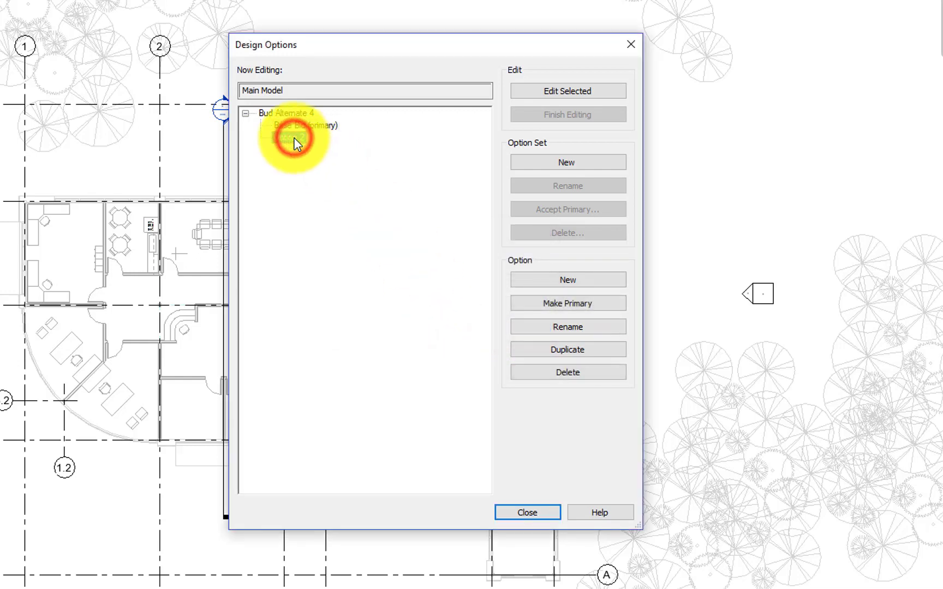
left_click(518, 326)
type("Alt")
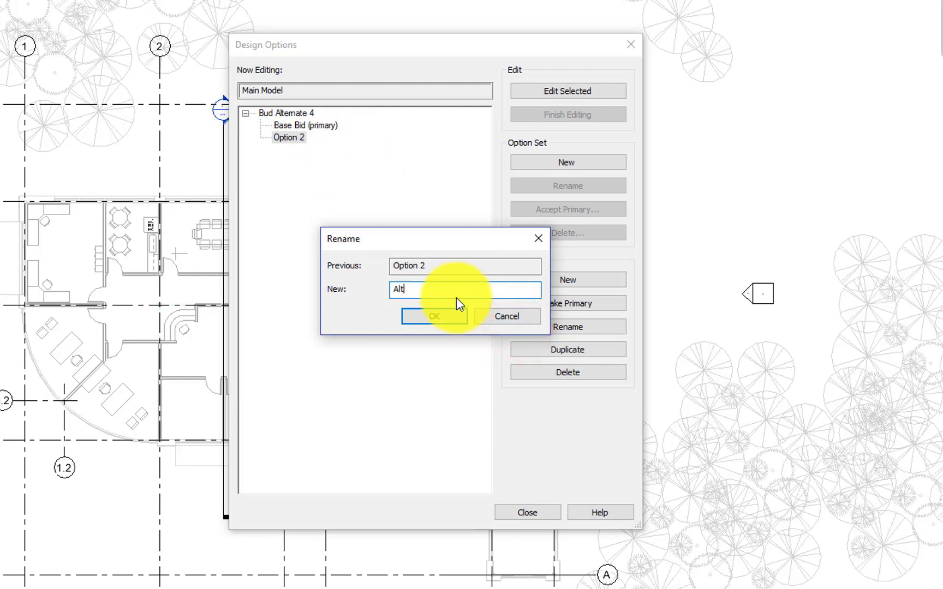
type("ernate")
left_click(428, 316)
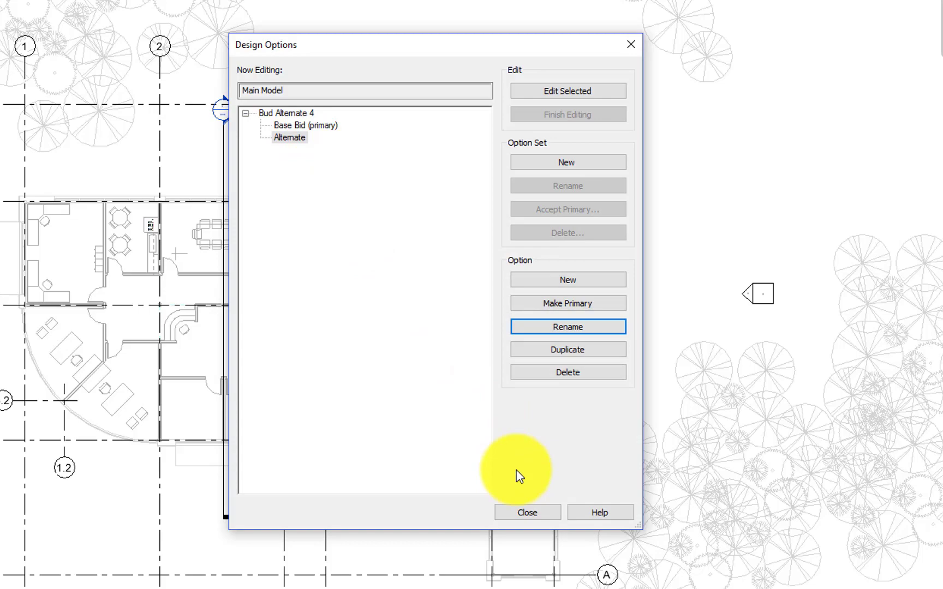
Close Design Options and select the 1 - Mech plan in the Project Browser
left_click(526, 513)
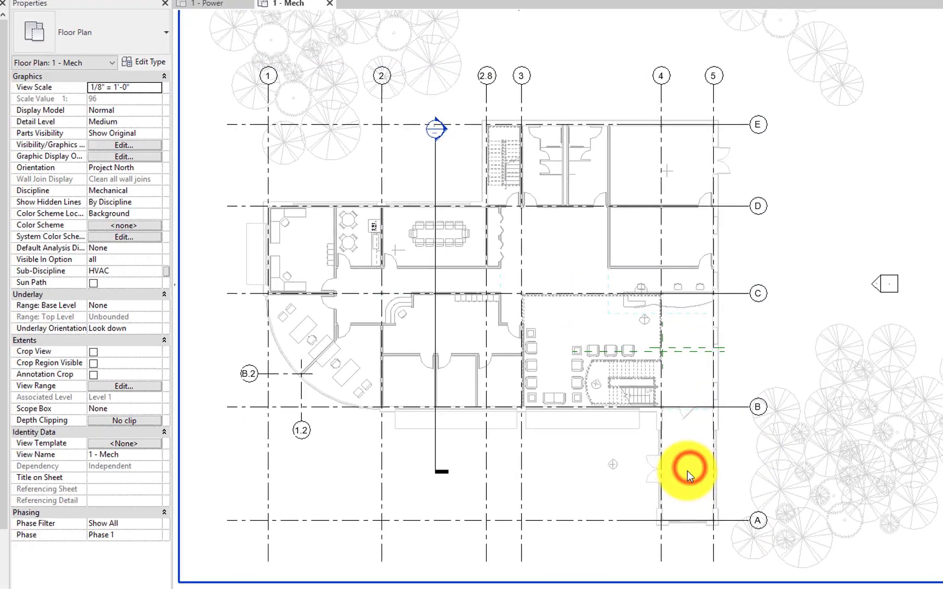
left_click(75, 305)
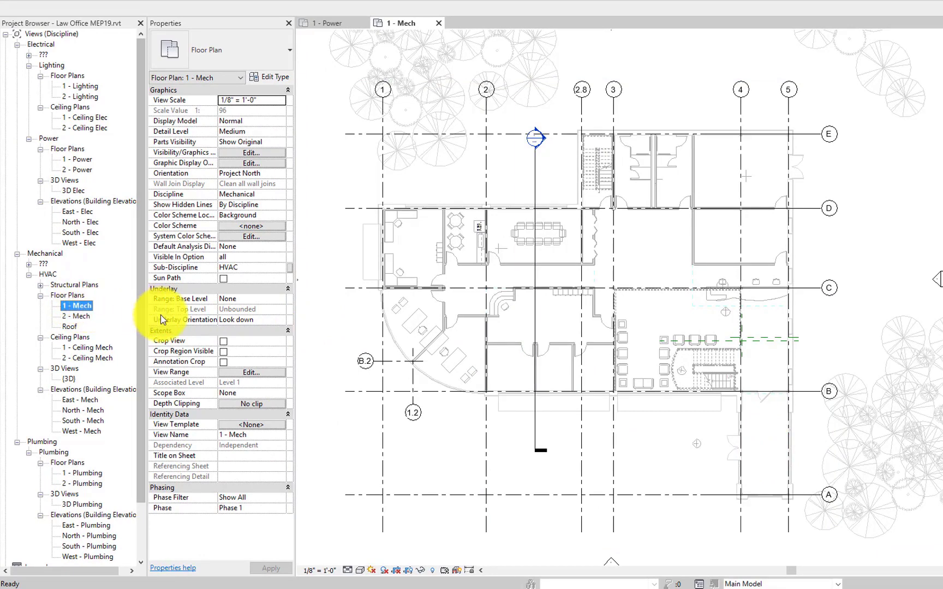
Set the 1 - Mech view's Phase to Phase 2 and Phase Filter to Show Complete
left_click(246, 508)
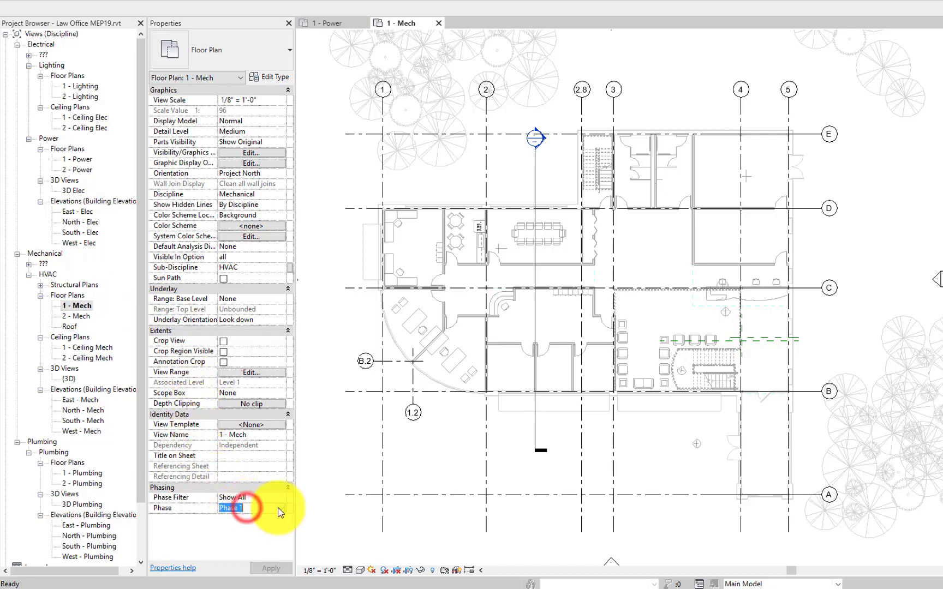
left_click(280, 508)
left_click(238, 536)
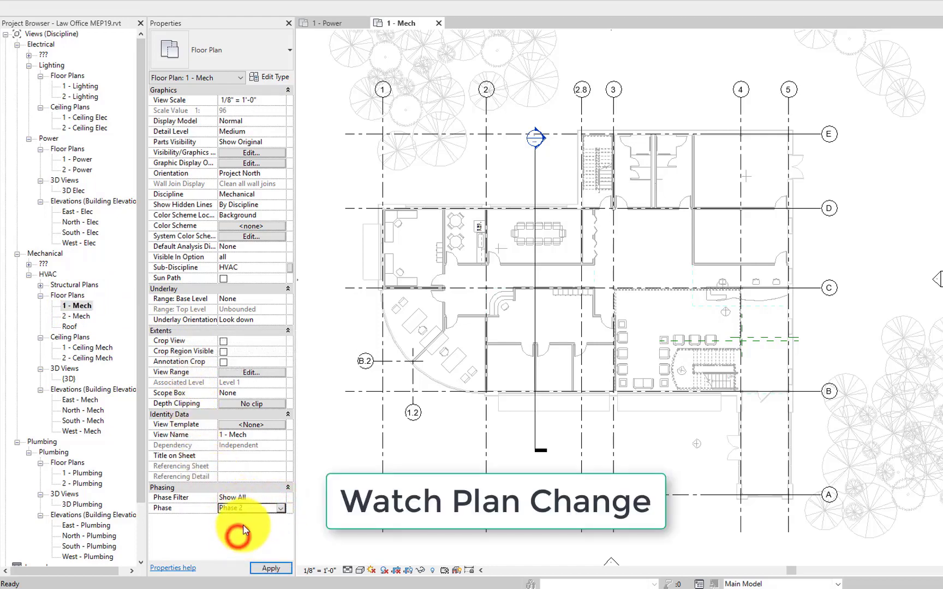
left_click(270, 569)
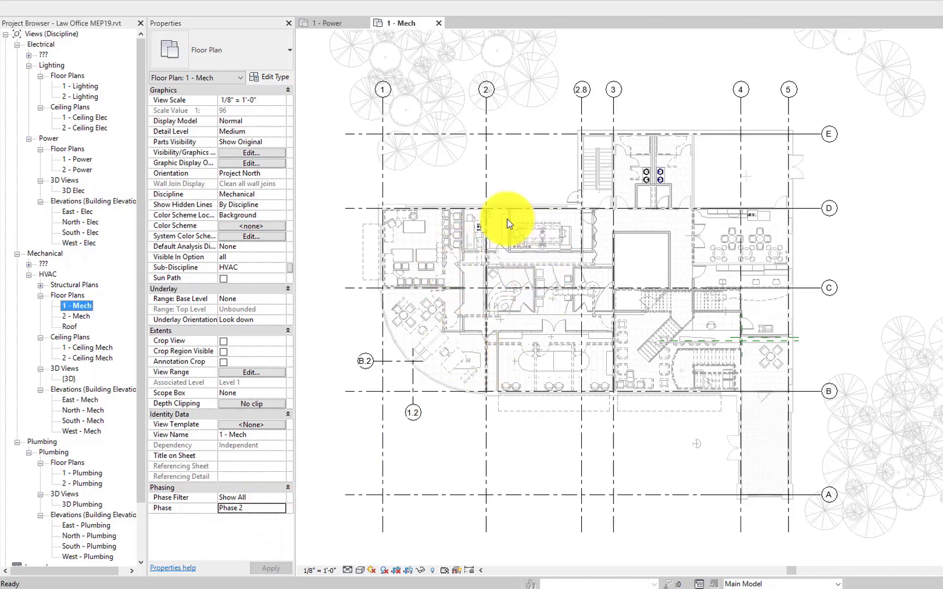
left_click(283, 497)
left_click(283, 499)
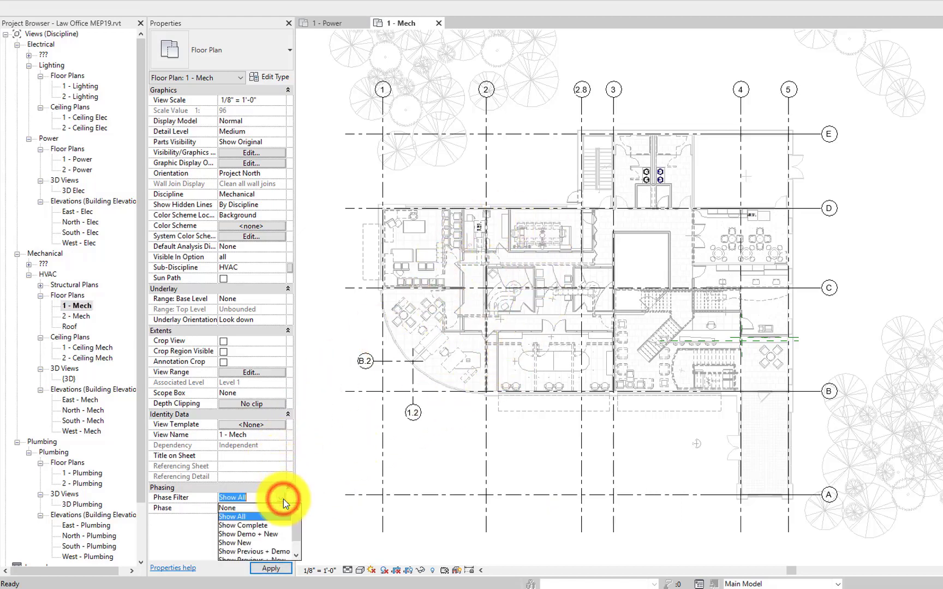
left_click(263, 525)
left_click(266, 569)
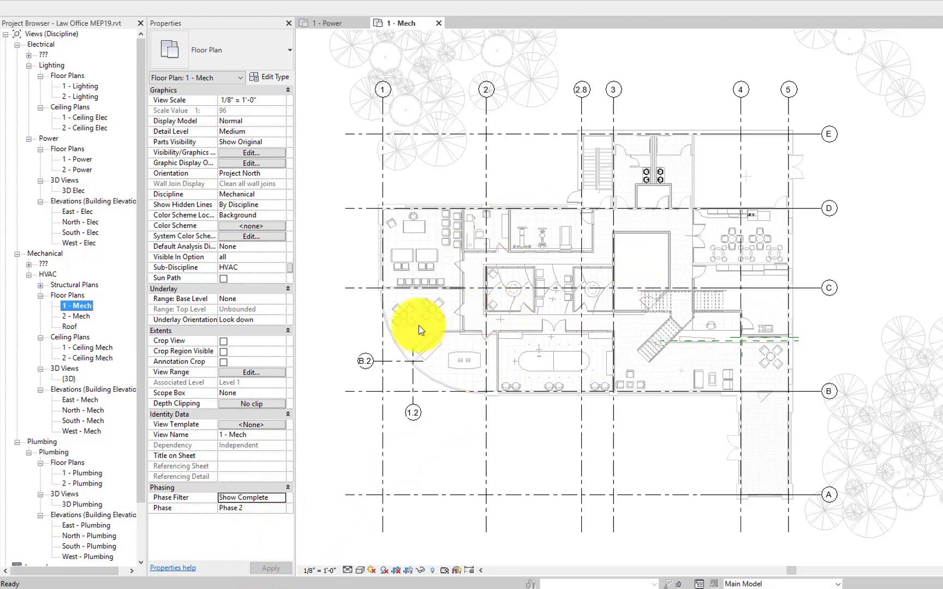
Duplicate the 1 - Mech floor plan view
right_click(87, 305)
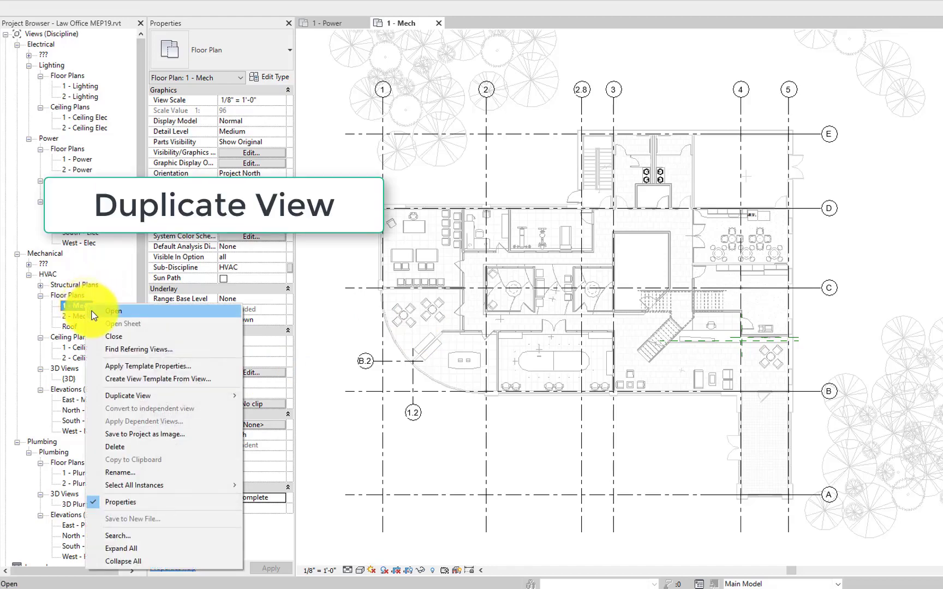
mouse_move(155, 395)
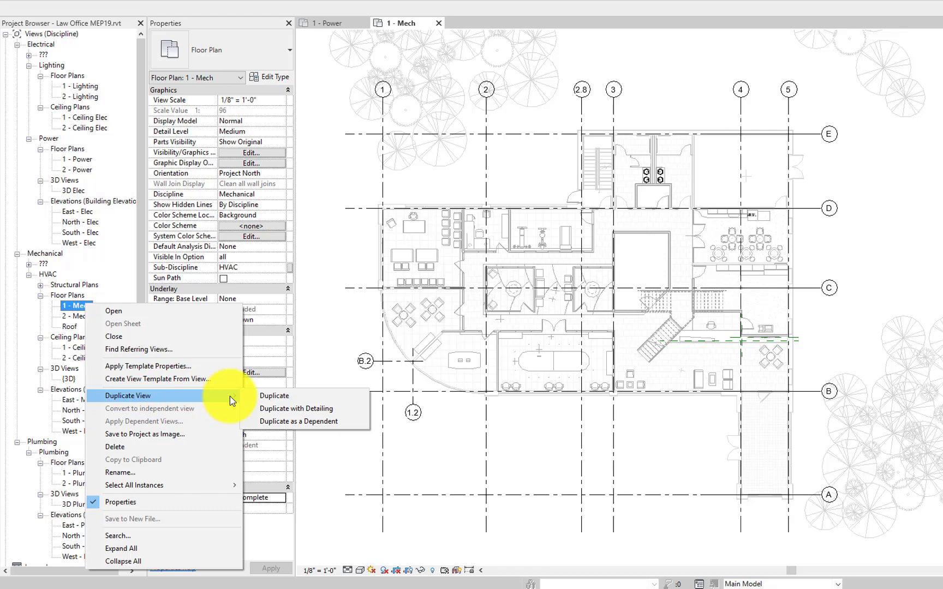
left_click(262, 397)
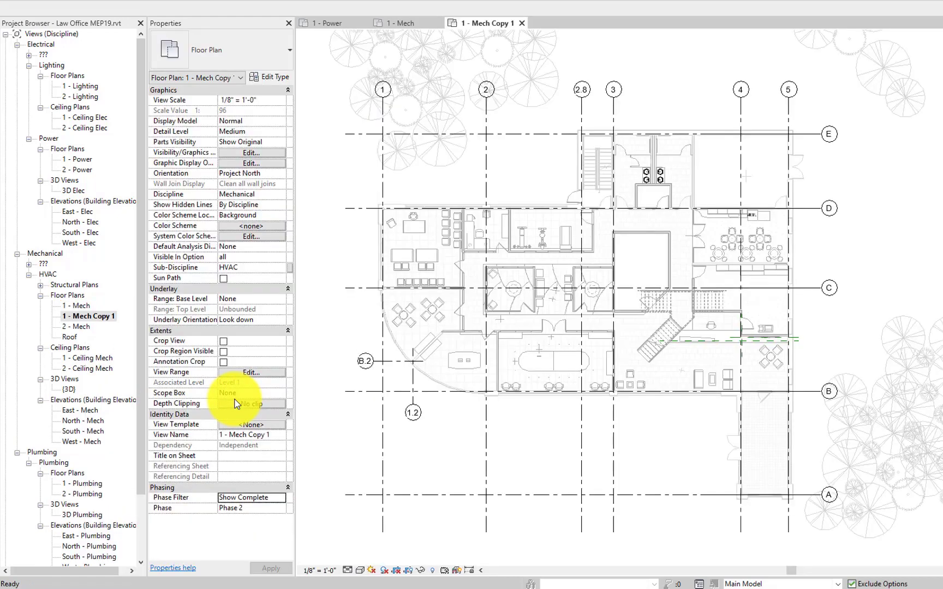
Rename '1 - Mech Copy 1' to '1 - Mech - Alt 4'
right_click(89, 315)
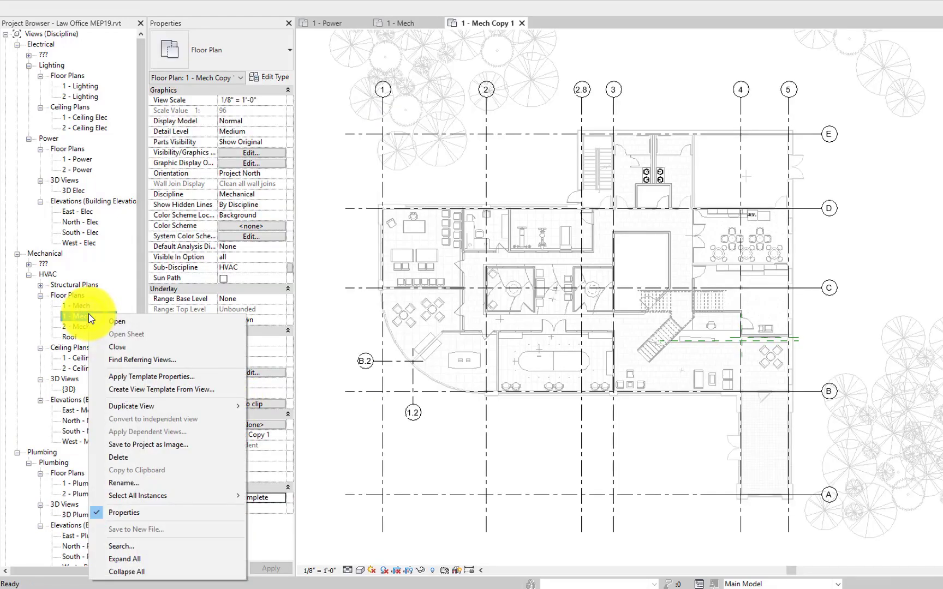
left_click(124, 483)
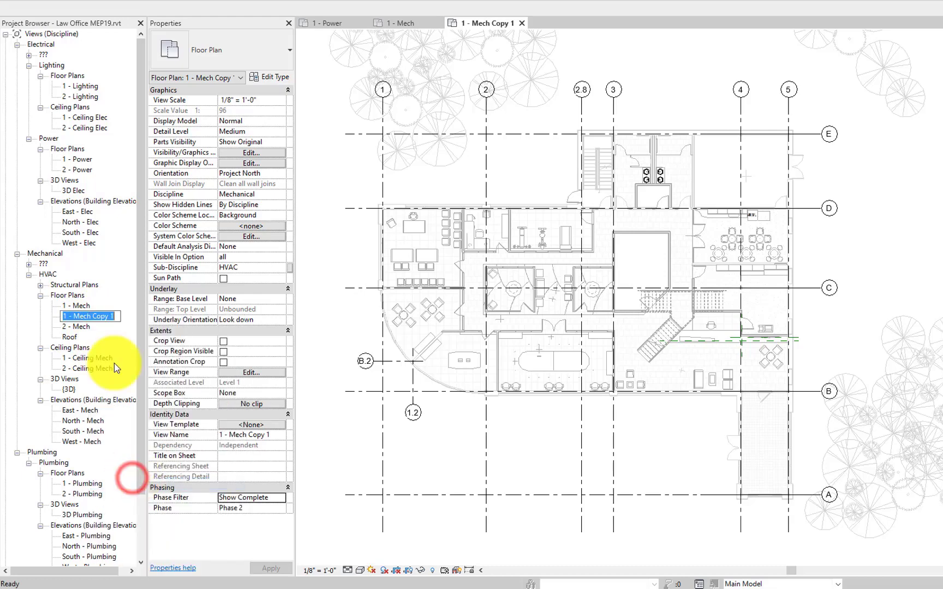
left_click_drag(91, 317, 139, 317)
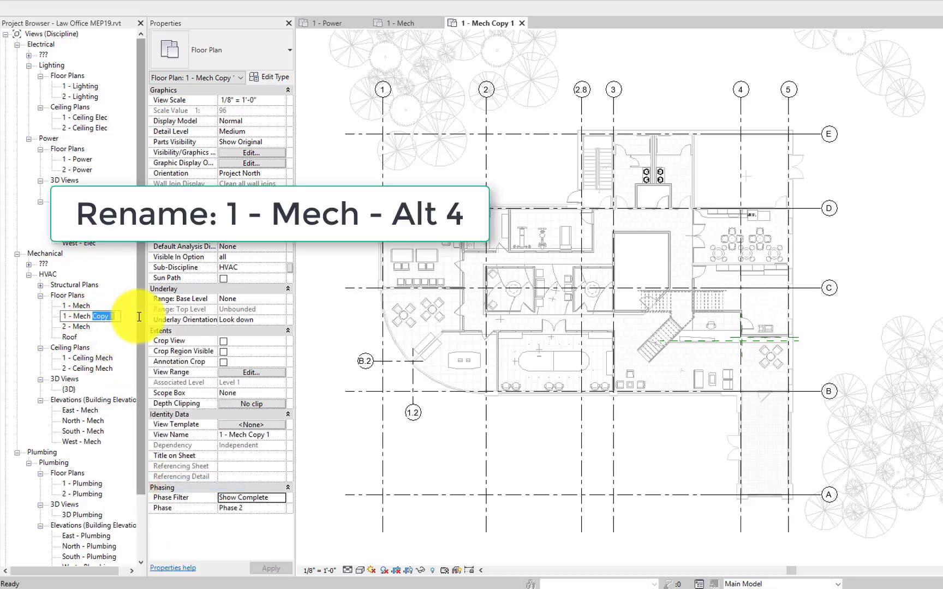
key("BackSpace")
type("- Alt 4")
key("Return")
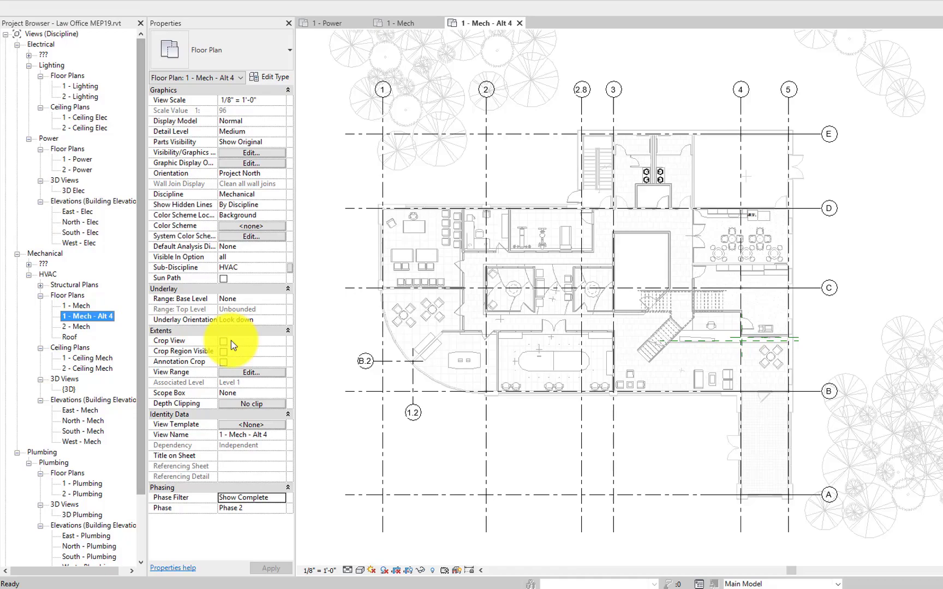
Via VV, set the Law Office A19.rvt link to Custom with Bid Alternate 4 (workroom) on Alternate
left_click(329, 327)
key("v")
key("v")
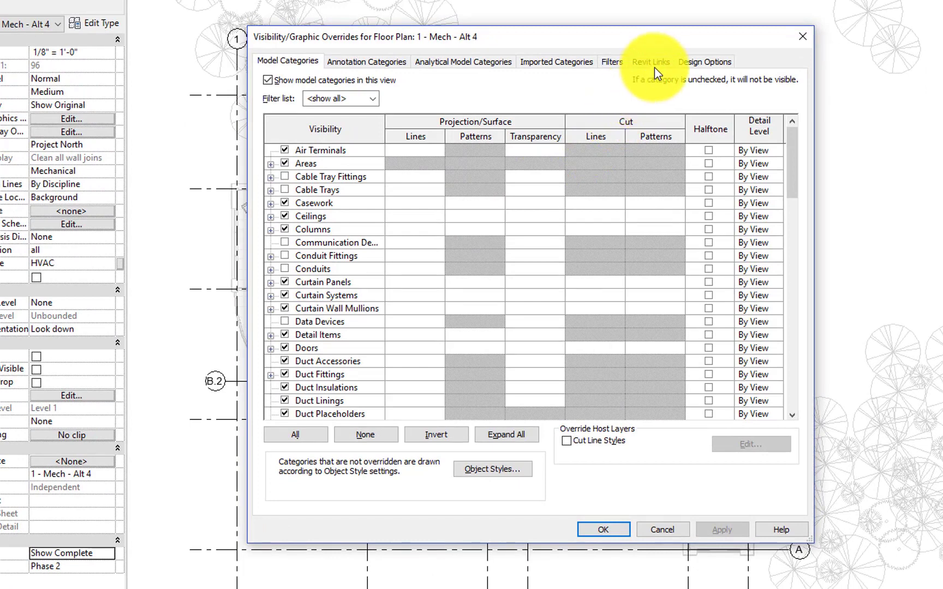
left_click(655, 62)
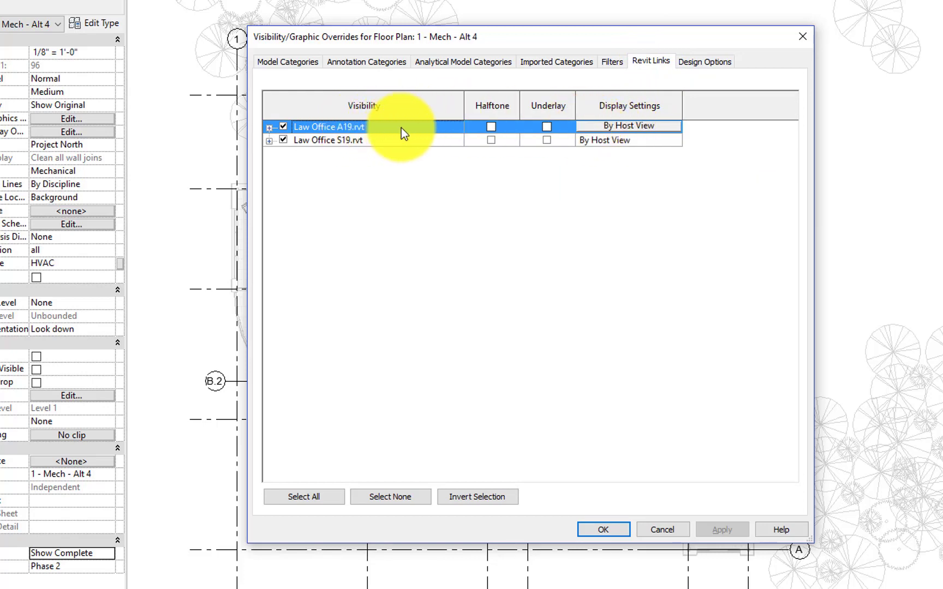
left_click(602, 126)
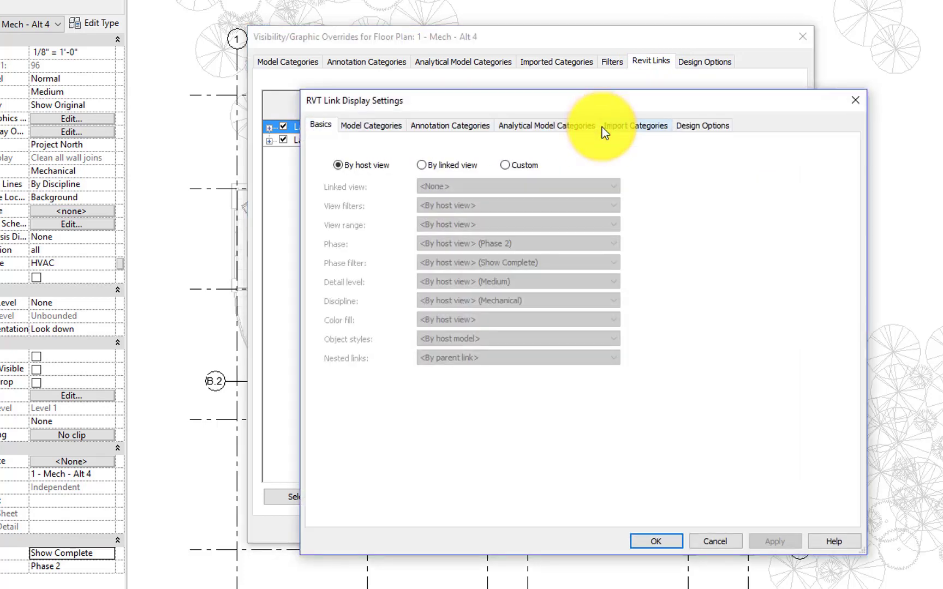
left_click(506, 164)
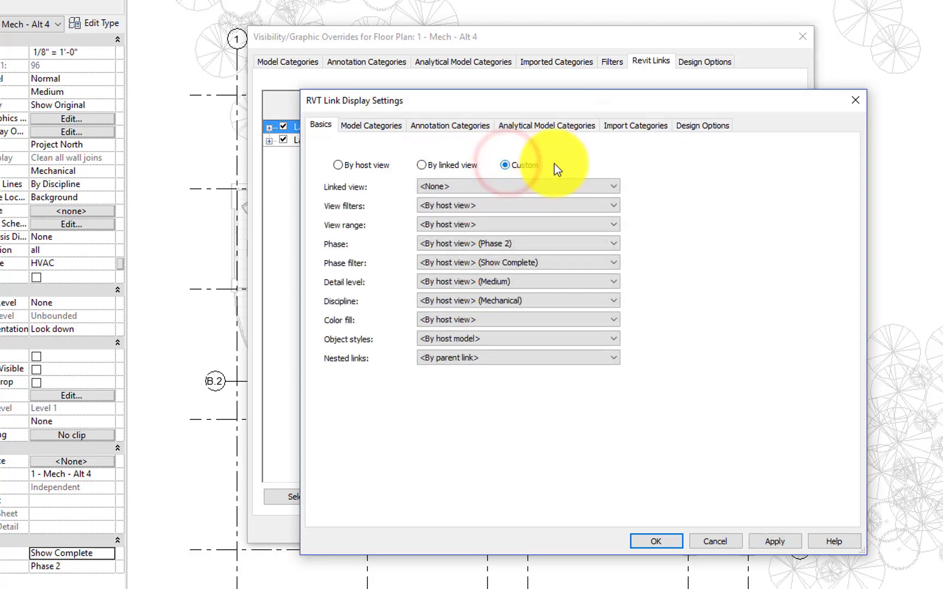
left_click(701, 126)
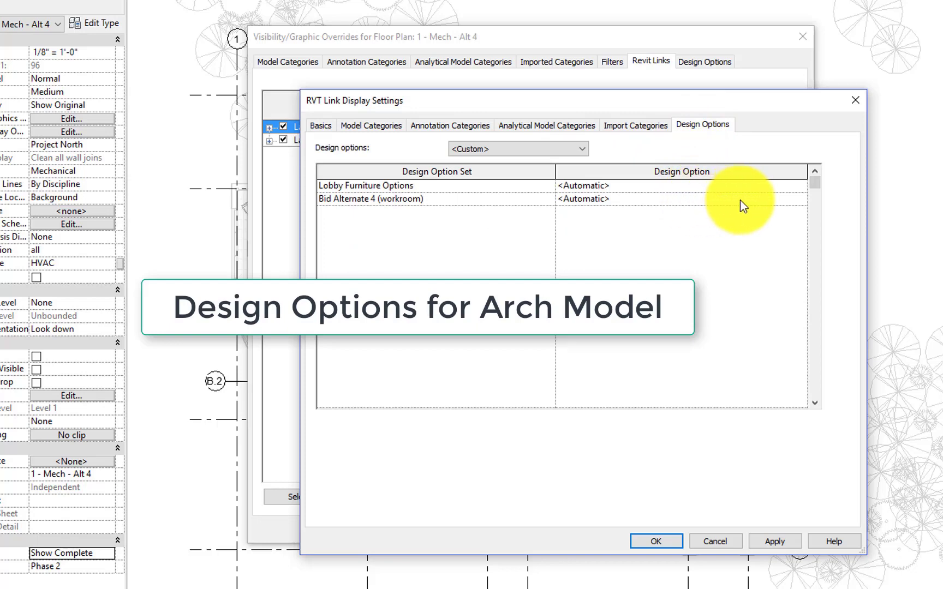
left_click(800, 199)
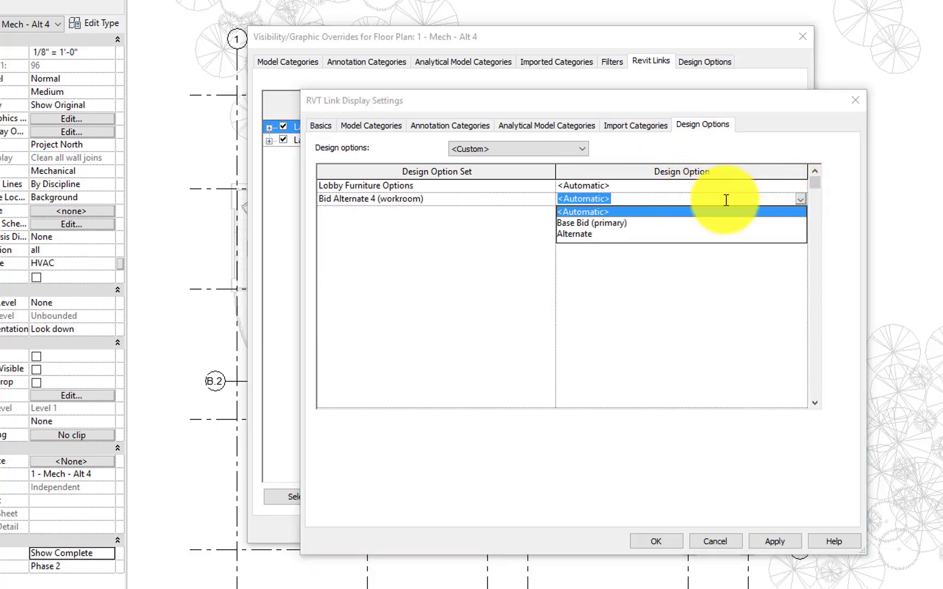
left_click(583, 235)
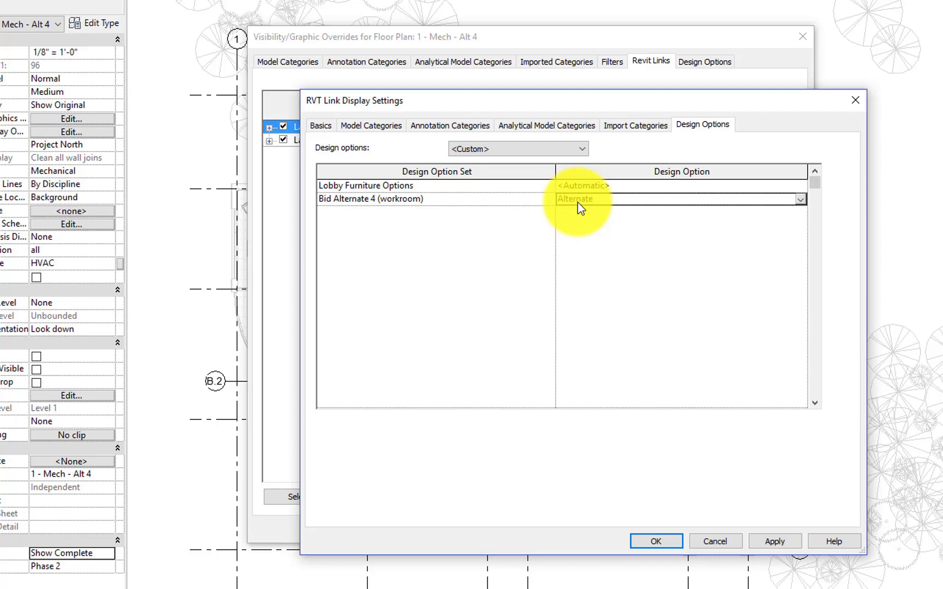
Set the host model's Bud Alternate 4 design option to Alternate and apply the visibility overrides
left_click(659, 543)
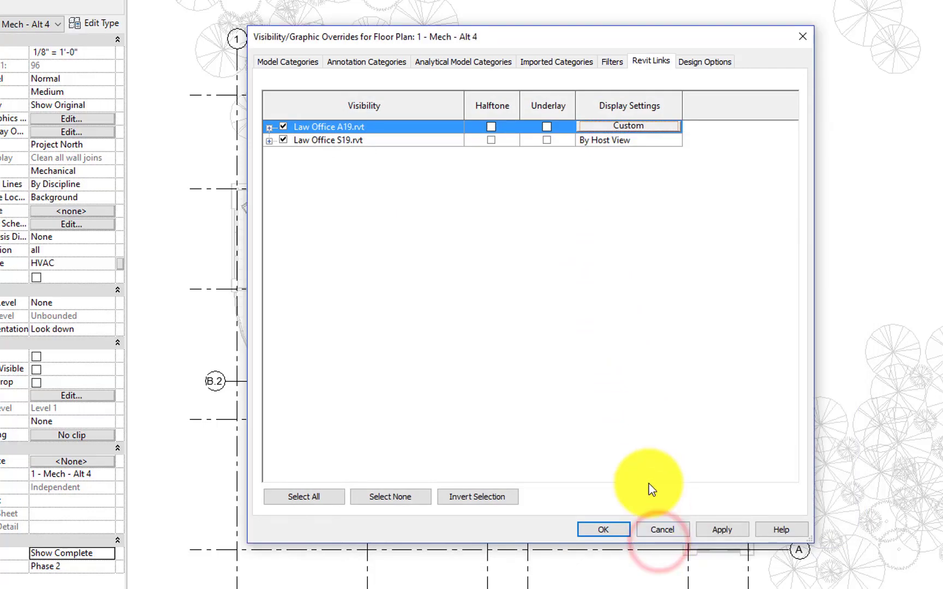
left_click(711, 62)
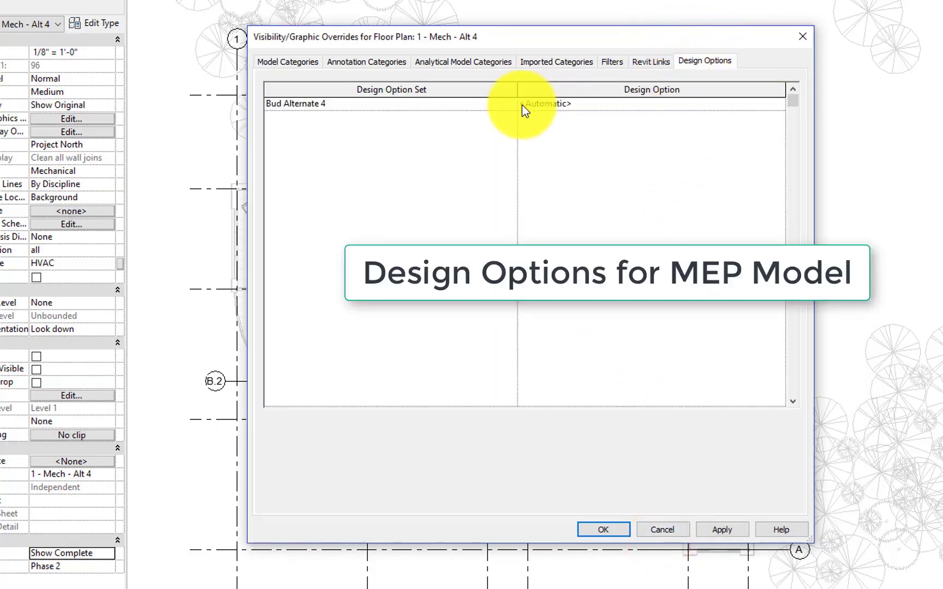
left_click(762, 103)
left_click(779, 103)
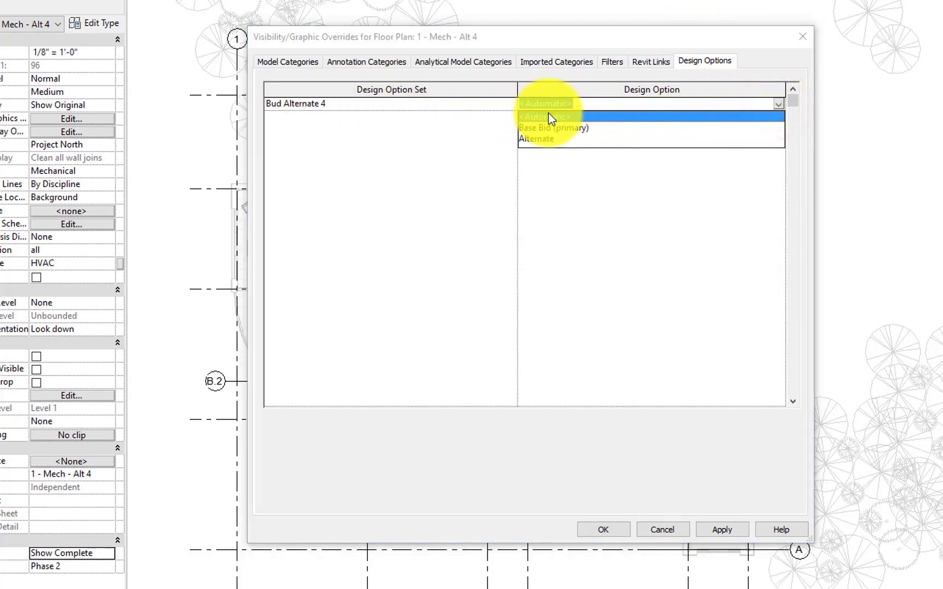
left_click(534, 138)
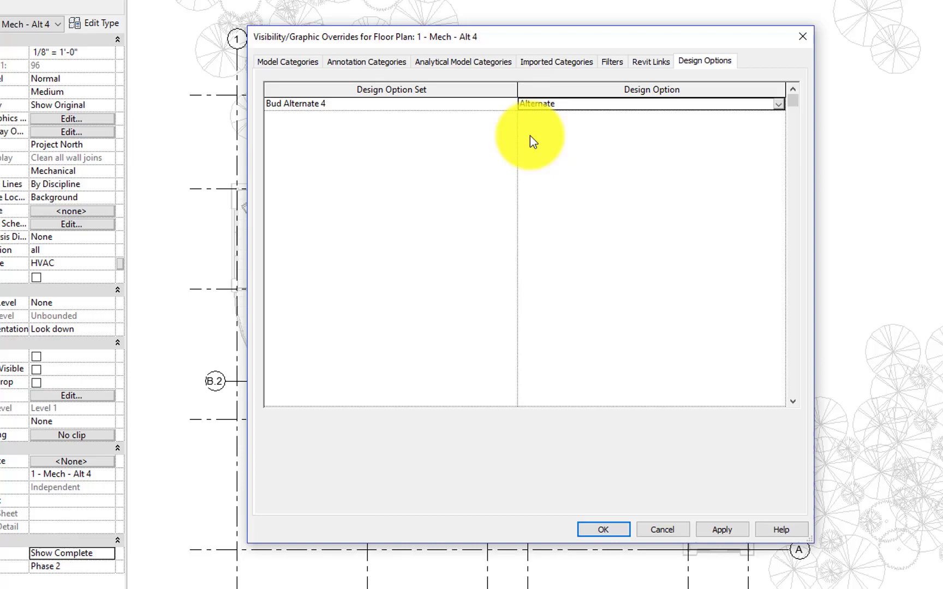
left_click(593, 530)
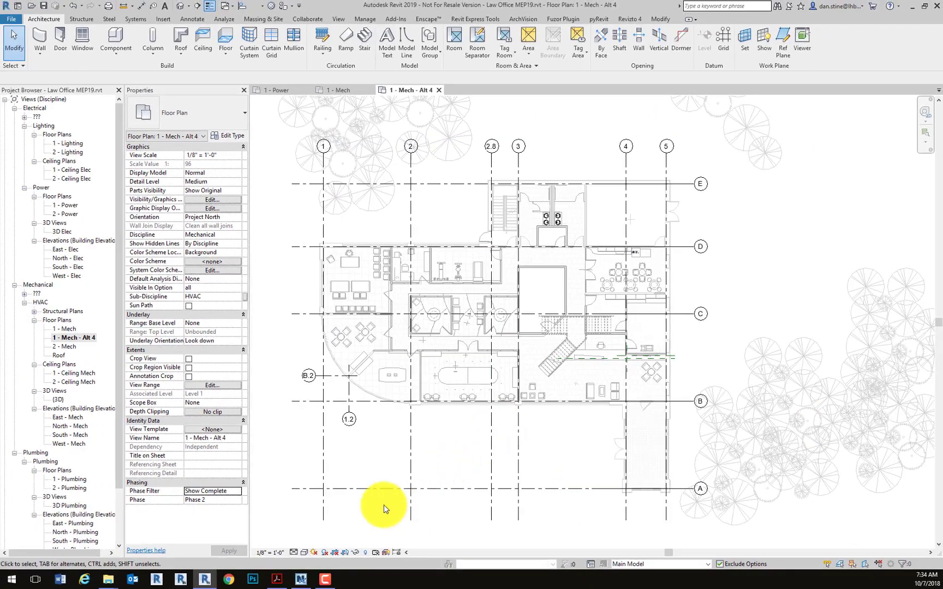
Turn on Crop View and Show Crop Region, then select the crop boundary
left_click(345, 553)
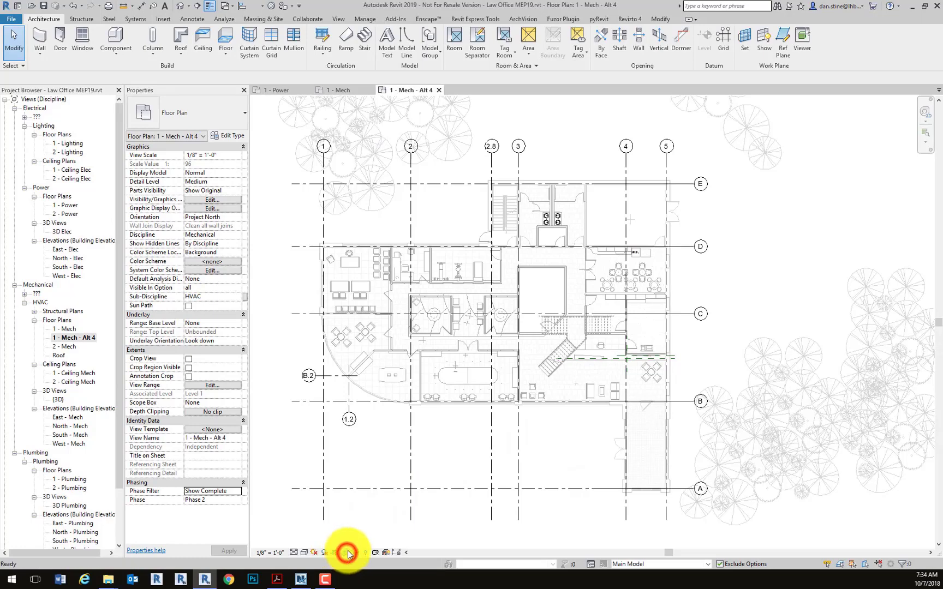
left_click(335, 553)
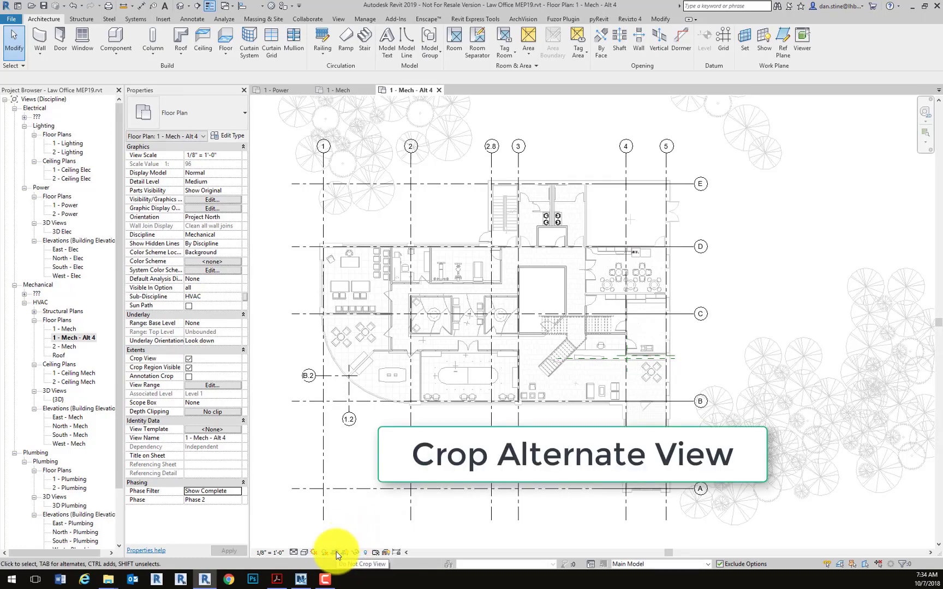
scroll(377, 496, "down", 3)
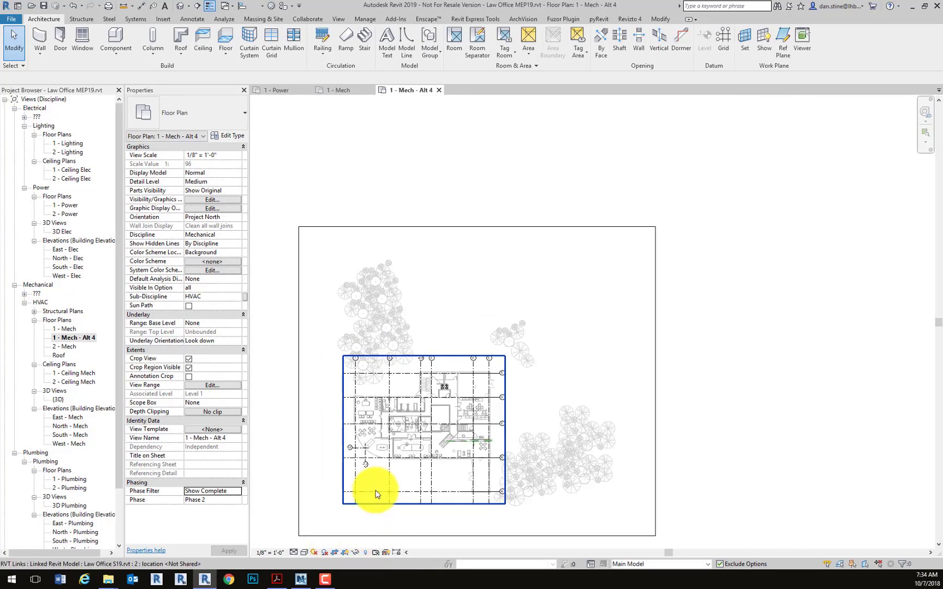
left_click(379, 532)
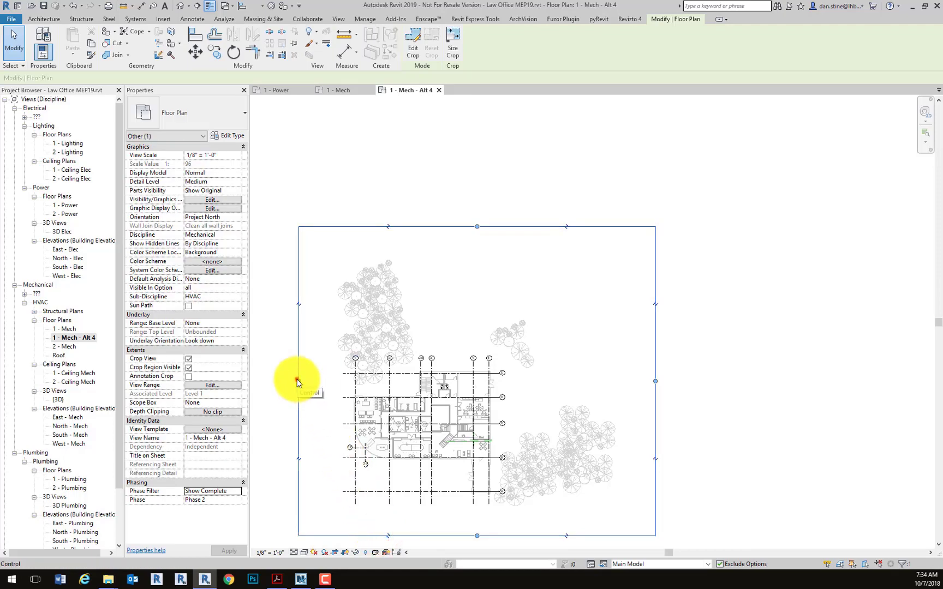
Drag the crop's four edges in to frame the workroom around grids 4, 5 and C
left_click_drag(298, 381, 453, 412)
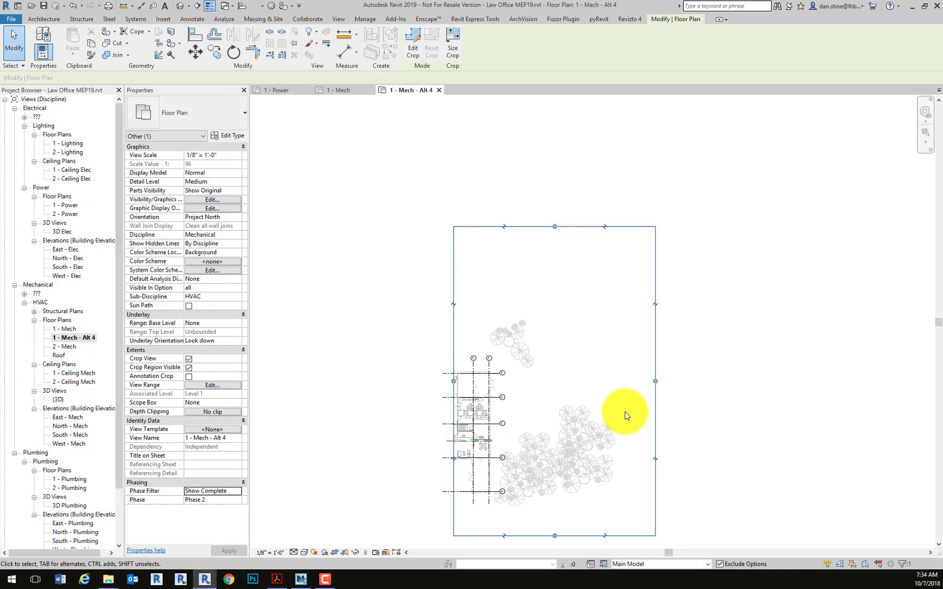
left_click_drag(656, 381, 497, 371)
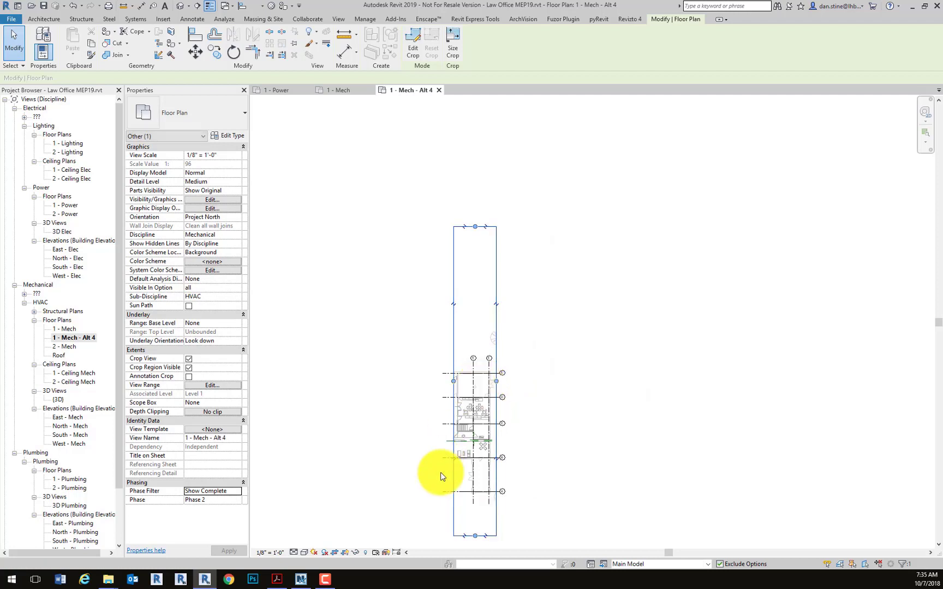
left_click_drag(474, 539, 488, 449)
left_click_drag(474, 225, 480, 413)
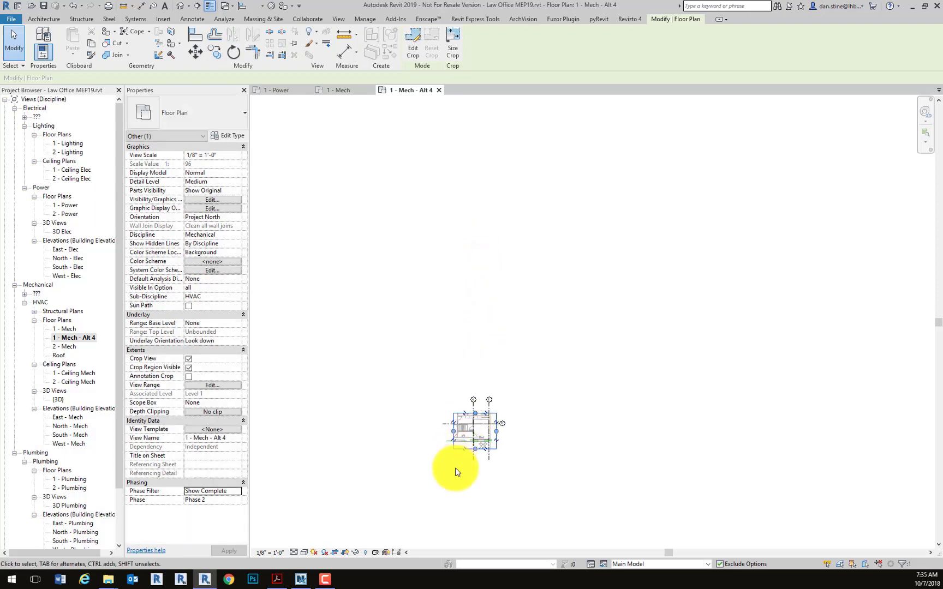
scroll(453, 448, "up", 6)
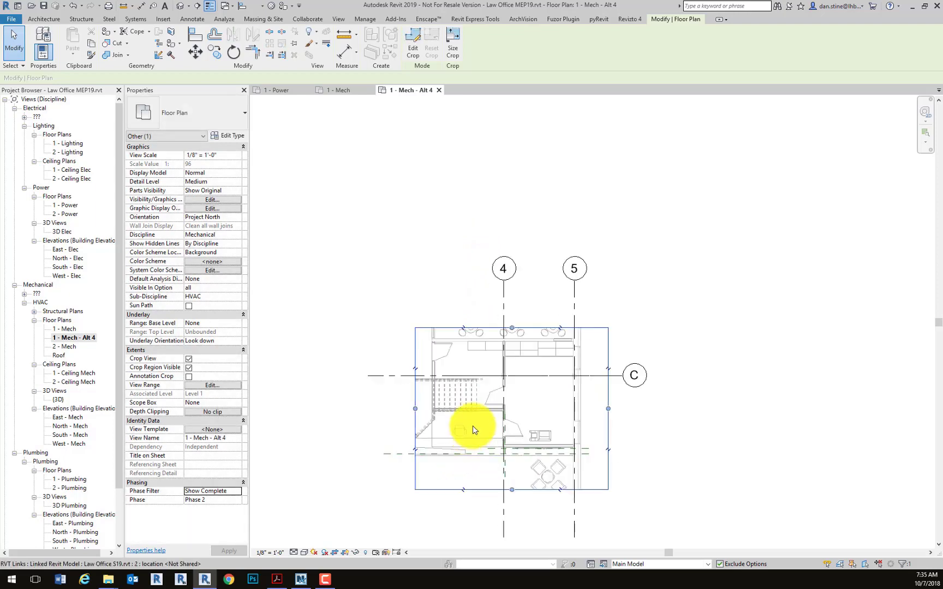
scroll(475, 424, "up", 3)
middle_click_drag(518, 434, 537, 404)
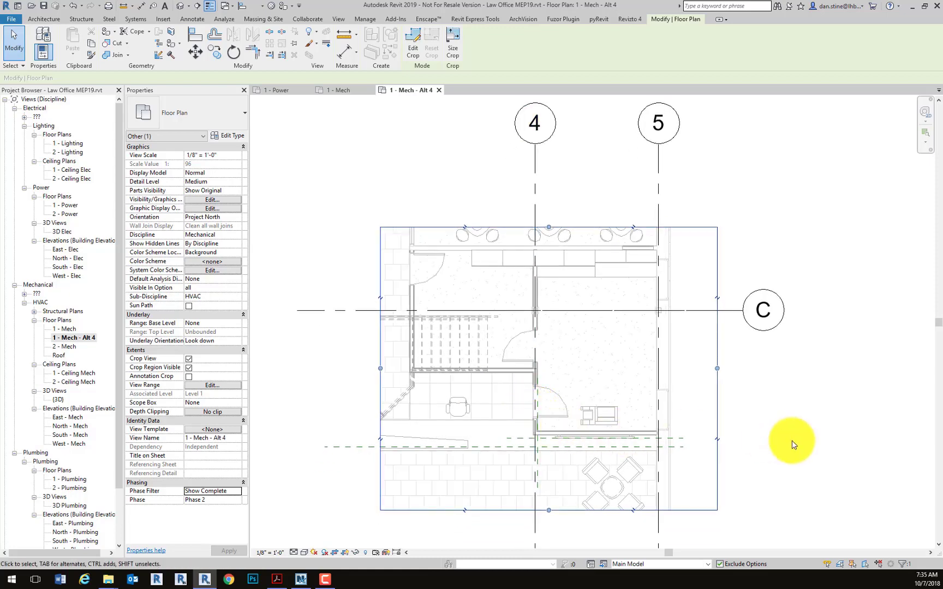
double_click(65, 330)
scroll(633, 328, "up", 5)
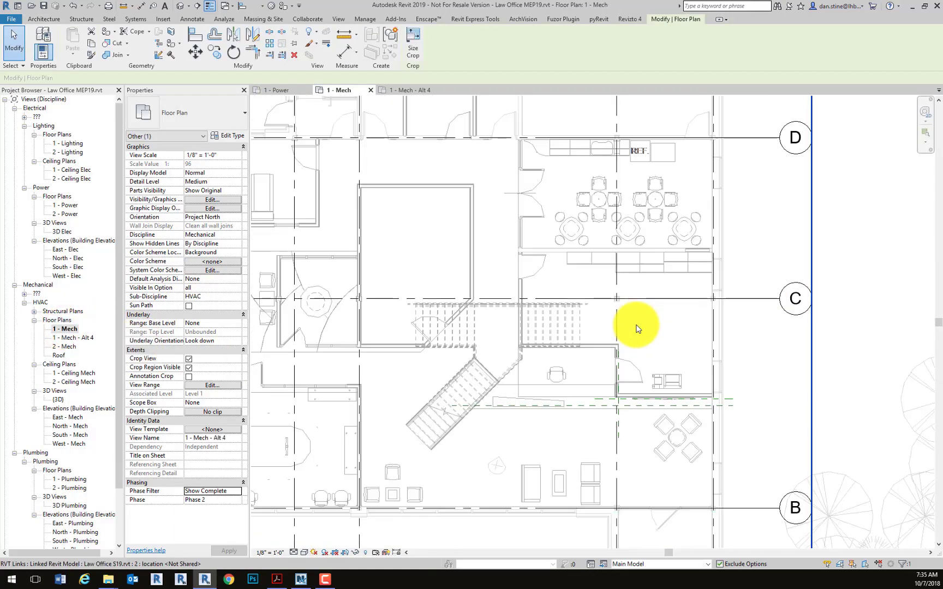
scroll(637, 328, "up", 3)
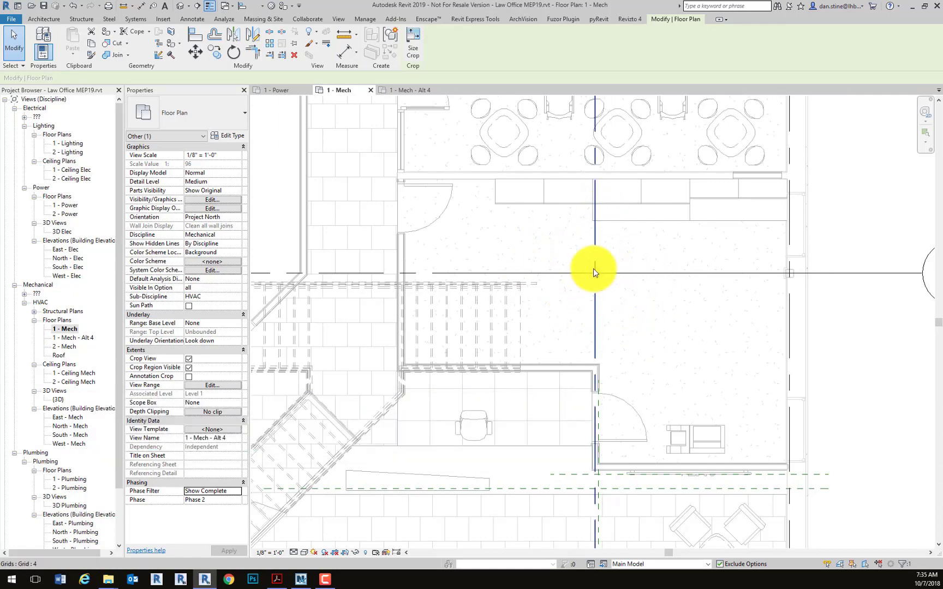
left_click(68, 339)
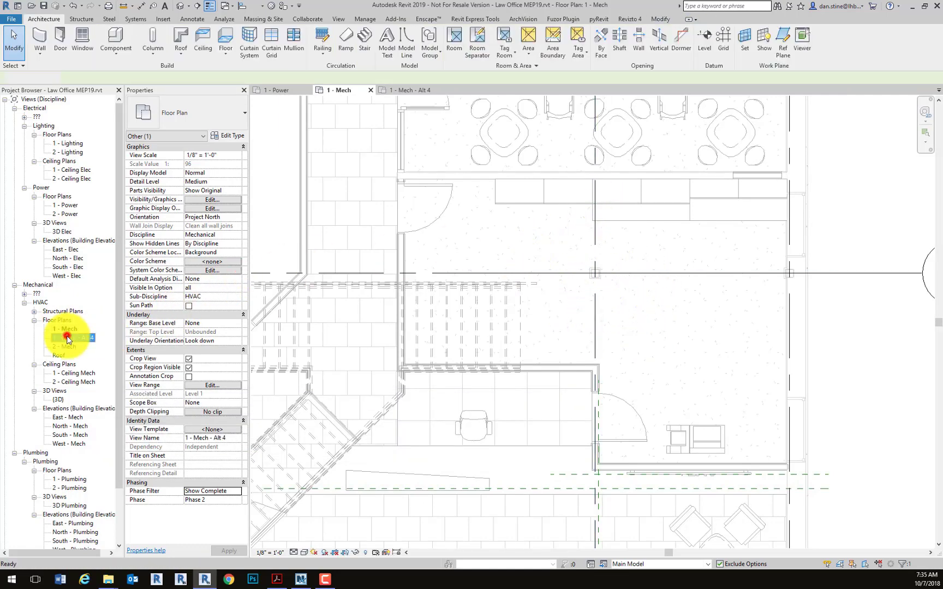
double_click(67, 338)
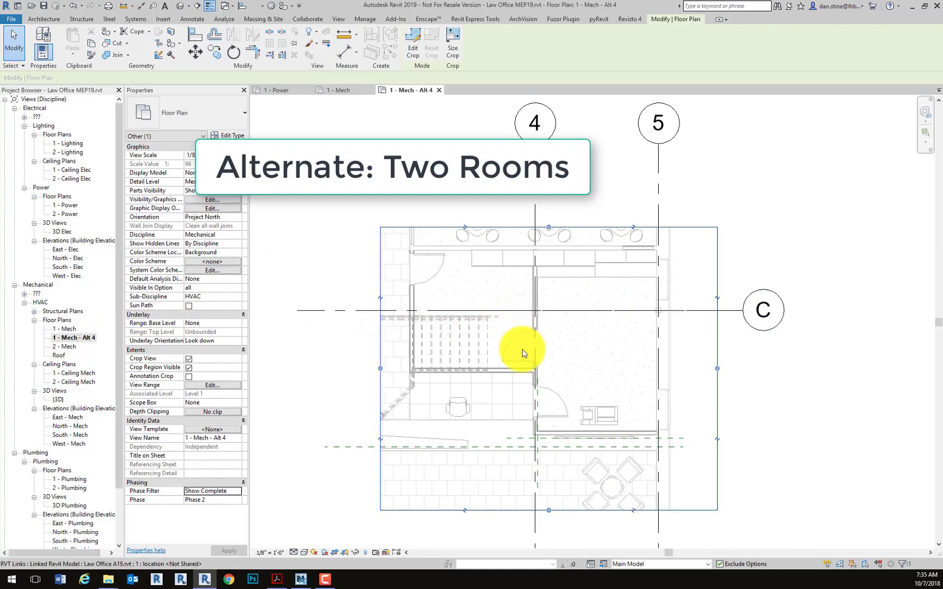